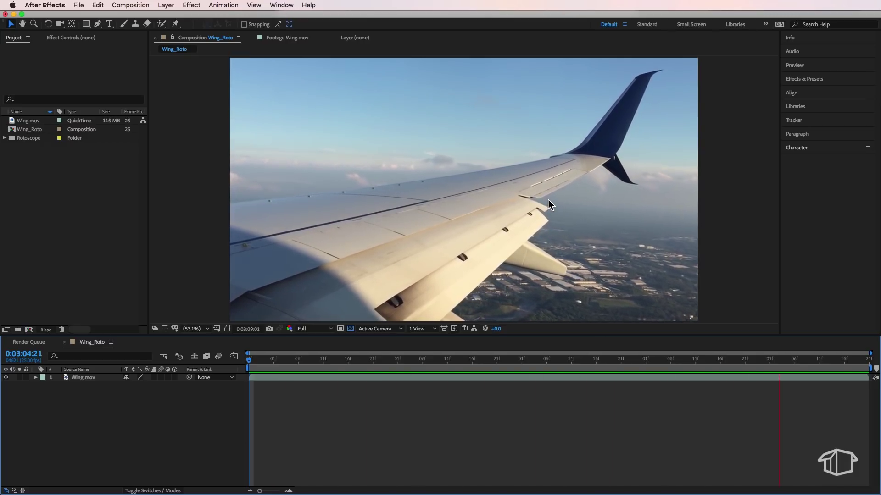
Step: Send the Wing.mov layer to mocha AE and create the Wing_roto project for frames 0 to 124
click(93, 377)
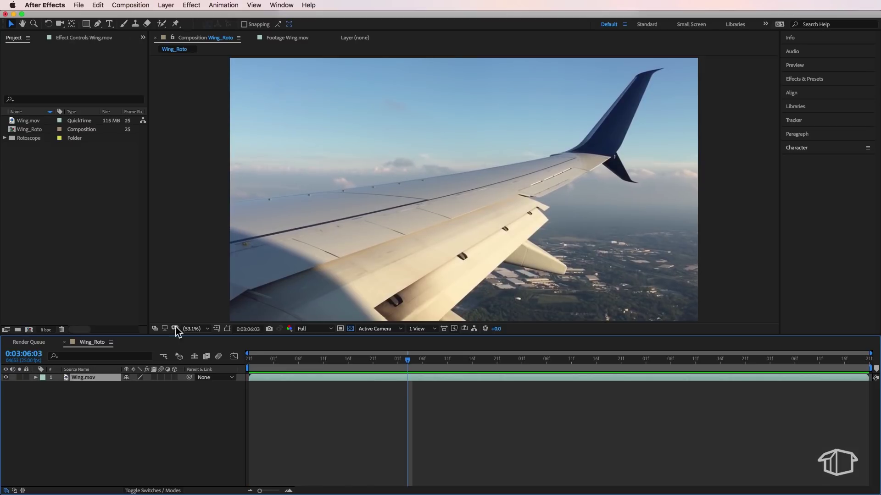
click(227, 4)
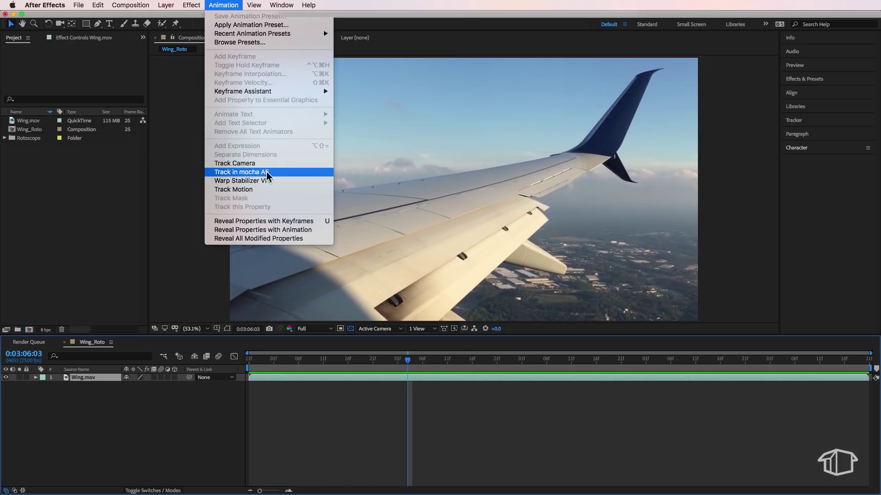
click(280, 174)
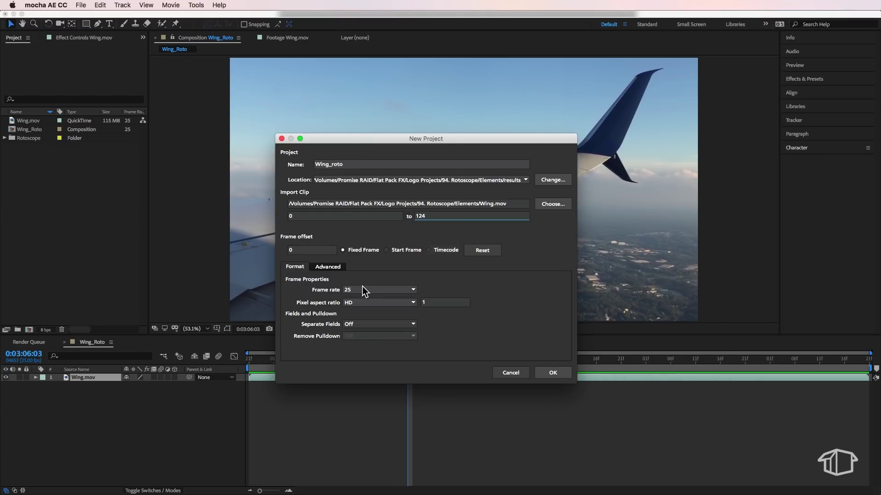
click(553, 374)
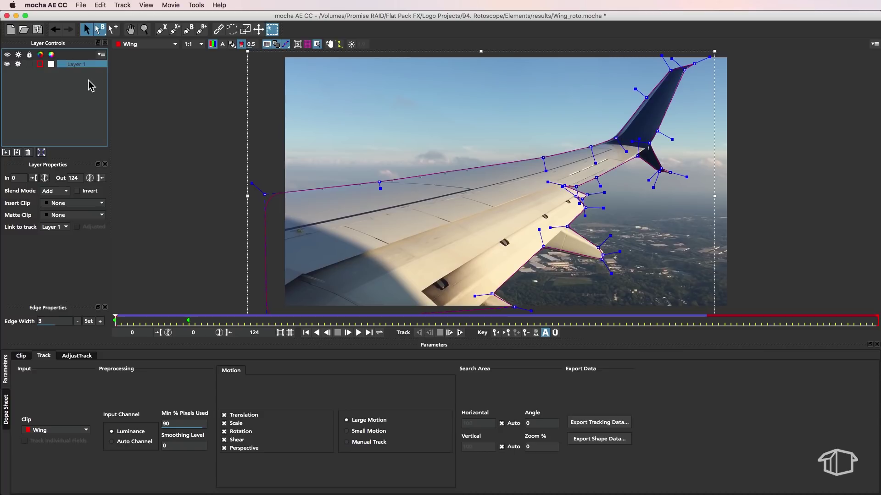
Step: Delete Layer 1 and trace the wing's leading edge from the root toward the tip with an X-spline
click(28, 152)
click(166, 28)
click(273, 192)
click(359, 184)
click(515, 161)
click(563, 153)
click(587, 149)
Step: Continue the X-spline along the base of the winglet to the wingtip corner
key(z)
drag(586, 149, 532, 154)
click(530, 153)
click(553, 147)
click(569, 143)
click(668, 148)
click(714, 158)
Step: Trace the rear edge of the wing's top surface back to the root and close the X-spline outside the frame
click(677, 182)
click(641, 204)
click(583, 237)
click(499, 278)
click(456, 277)
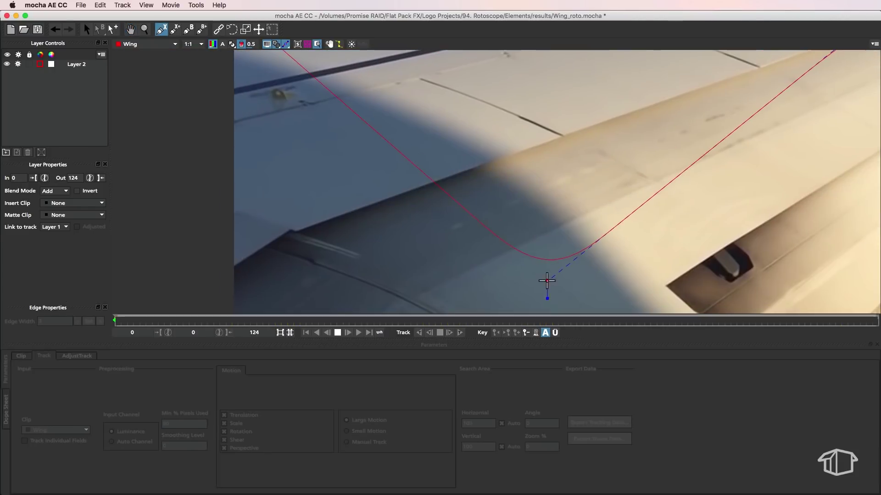
scroll(513, 298, down, 2)
click(498, 309)
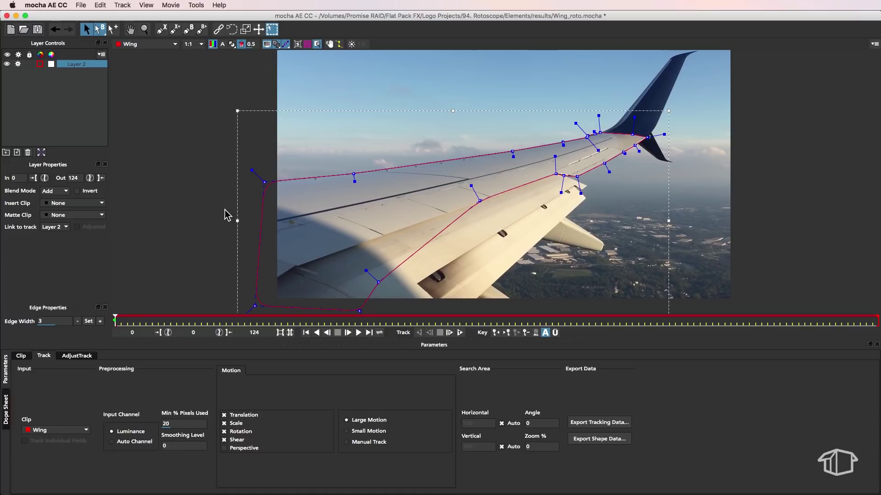
Step: Rename Layer 2 as "Wing top" and turn on the layer matte display
click(76, 67)
right_click(83, 71)
double_click(72, 68)
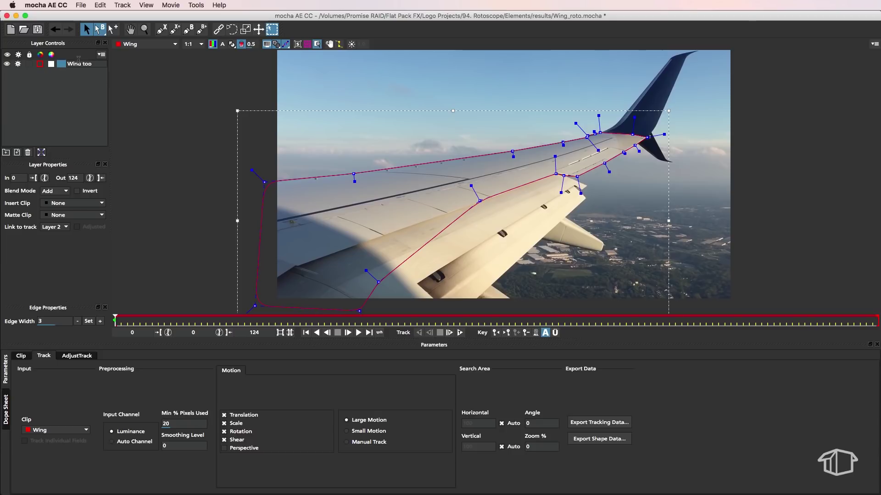
text(Wing top)
click(68, 74)
click(78, 63)
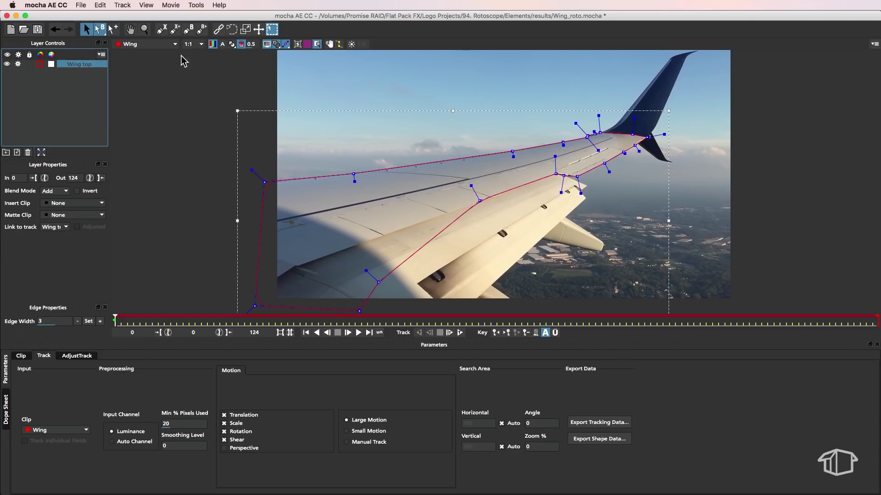
click(232, 45)
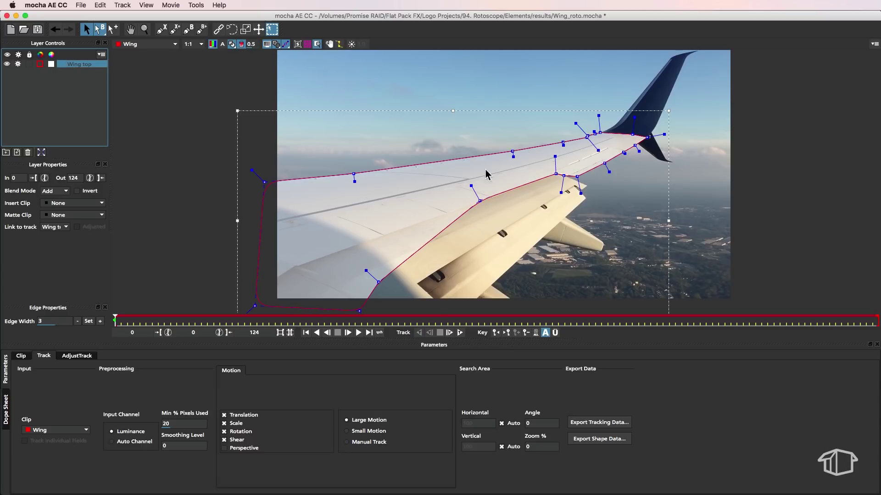
Step: Set Min % Pixels Used to 90, enable Perspective motion and track the Wing top layer forward
double_click(171, 424)
text(90)
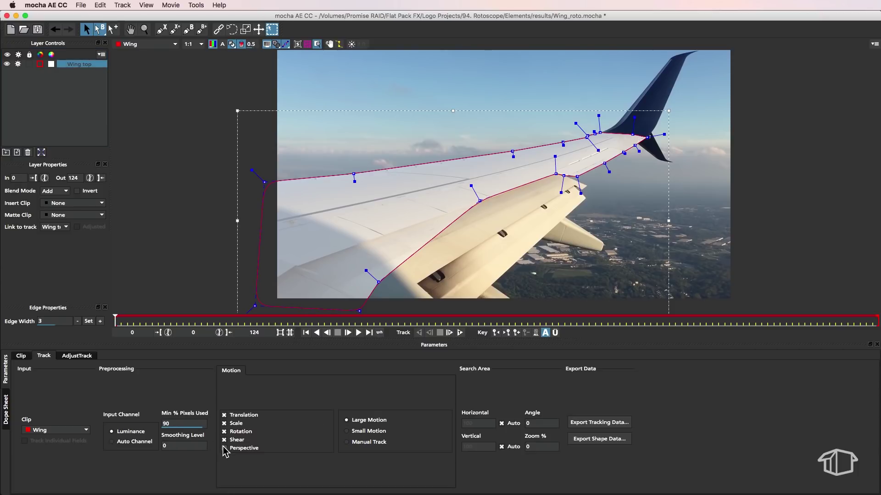
click(224, 449)
click(461, 333)
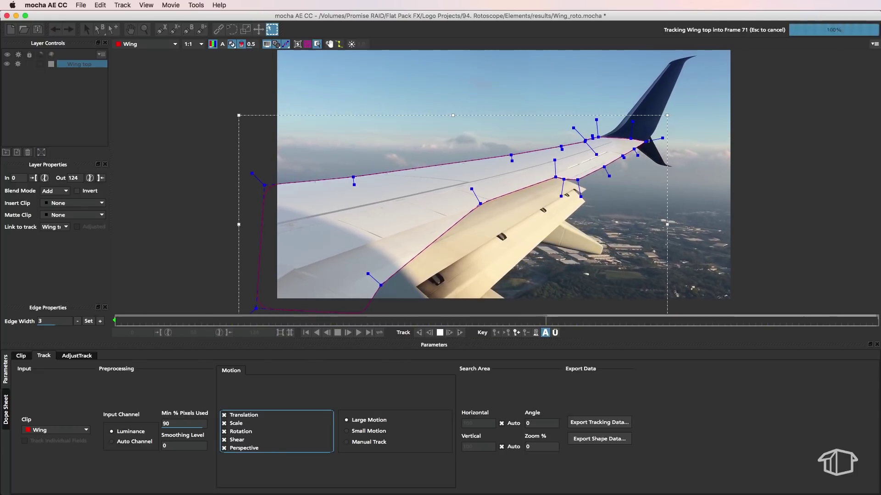
Step: Return to frame 0 and switch off processing for the tracked Wing top layer
drag(359, 318, 82, 320)
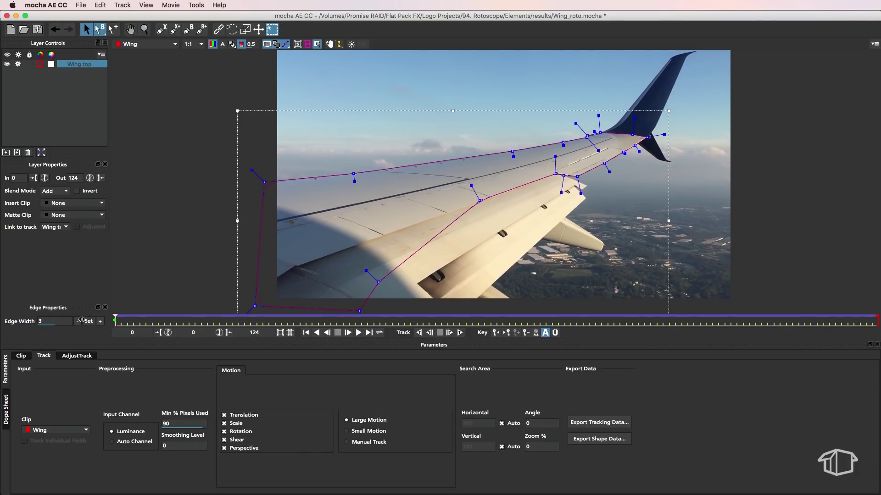
click(76, 92)
click(84, 65)
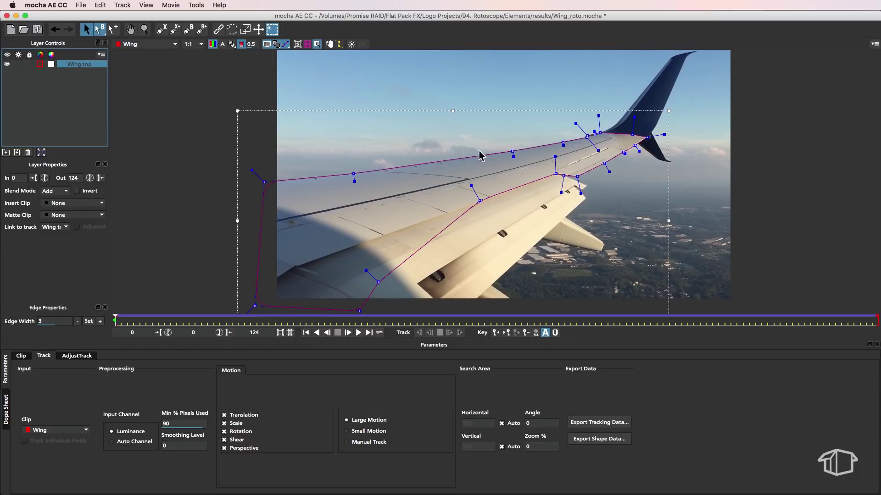
Step: Start a new X-spline for the rear of the wing, running from the root along the flap's upper edge
click(161, 30)
click(275, 312)
click(413, 237)
click(490, 185)
click(554, 171)
click(572, 193)
Step: Continue the rear-wing X-spline around the stepped flap tips to where the fairing begins
key(z)
mouse_move(499, 170)
mouse_down()
mouse_move(477, 87)
mouse_move(510, 163)
mouse_up()
click(493, 157)
click(532, 172)
click(541, 176)
click(530, 185)
click(512, 179)
click(513, 178)
click(538, 203)
click(492, 247)
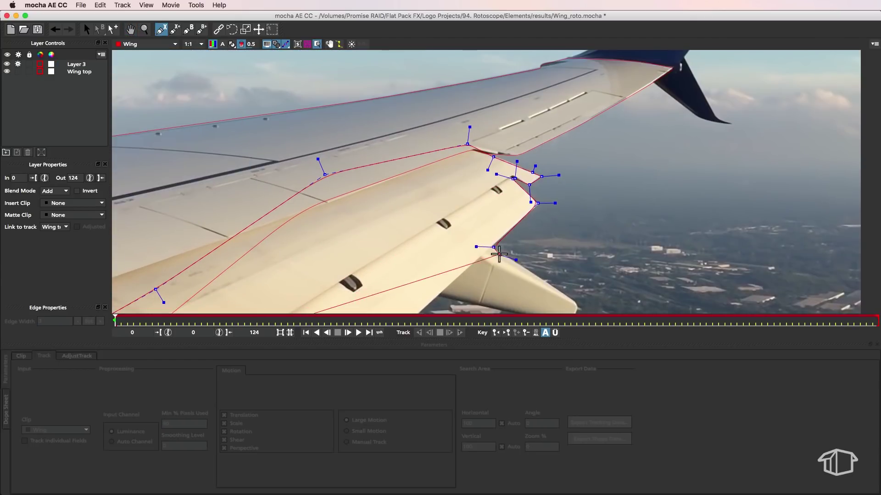
Step: Trace the rear-wing X-spline around the protruding flap fairing and back along its underside
right_click(503, 252)
click(536, 275)
click(576, 302)
click(577, 309)
key(x)
drag(579, 308, 571, 201)
click(564, 214)
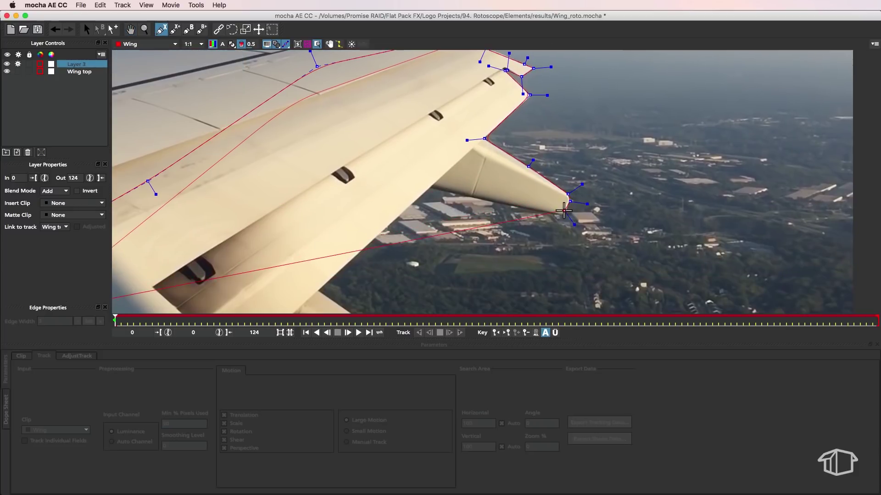
click(502, 203)
click(430, 187)
Step: Trace the remaining trailing edge past the lower frame border and close the rear-wing X-spline
key(x)
drag(430, 188, 507, 122)
click(395, 224)
drag(395, 224, 384, 152)
click(434, 188)
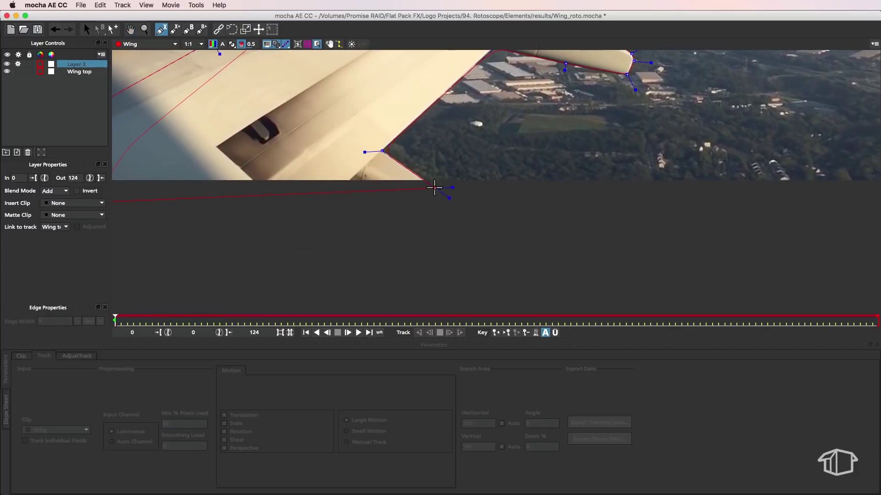
right_click(434, 188)
mouse_move(435, 187)
mouse_down()
mouse_move(530, 202)
mouse_move(526, 222)
mouse_up()
click(511, 212)
Step: Adjust the spline points and tangents around the flap fairing to fit its edges at frame 0
key(s)
drag(464, 177, 459, 177)
drag(480, 176, 481, 175)
key(x)
drag(554, 137, 295, 272)
mouse_move(370, 149)
mouse_down()
mouse_move(362, 133)
mouse_move(369, 147)
mouse_up()
mouse_move(571, 221)
mouse_down()
mouse_move(566, 214)
mouse_move(572, 221)
mouse_up()
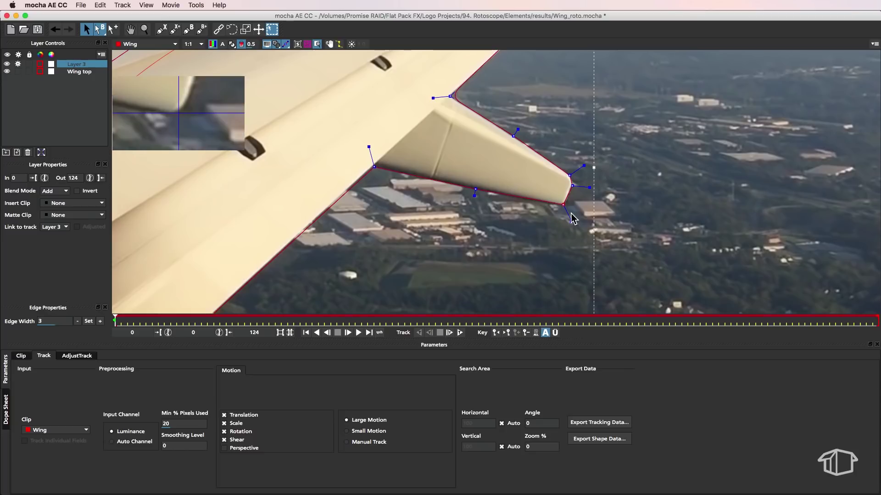
key(x)
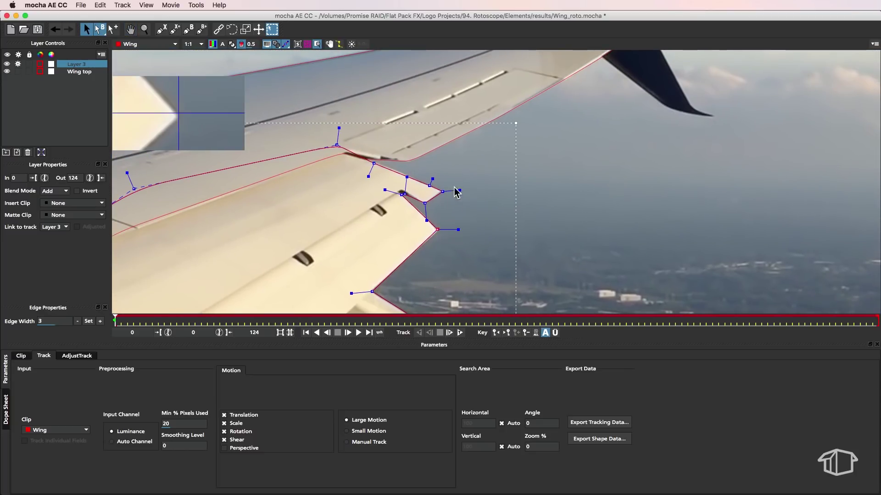
Step: Adjust the spline points and tangents around the flap tips to fit their edges at frame 0
drag(460, 190, 463, 189)
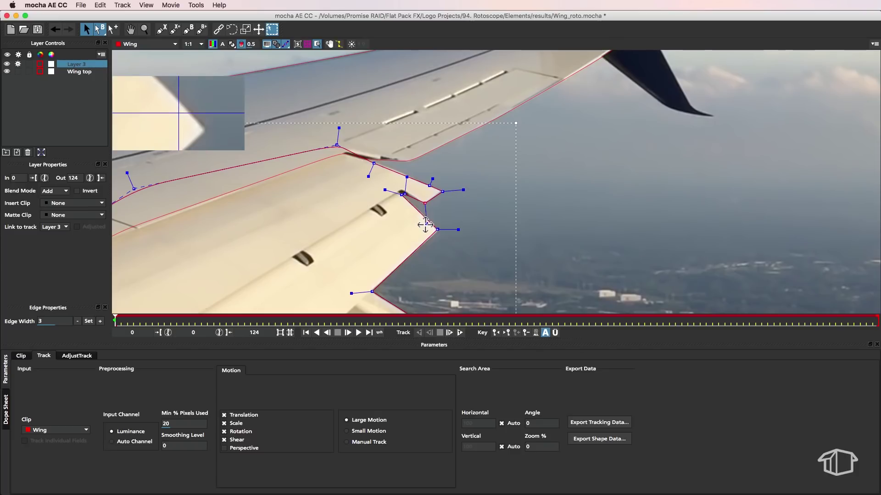
drag(425, 218, 426, 224)
drag(373, 165, 405, 171)
drag(430, 185, 412, 178)
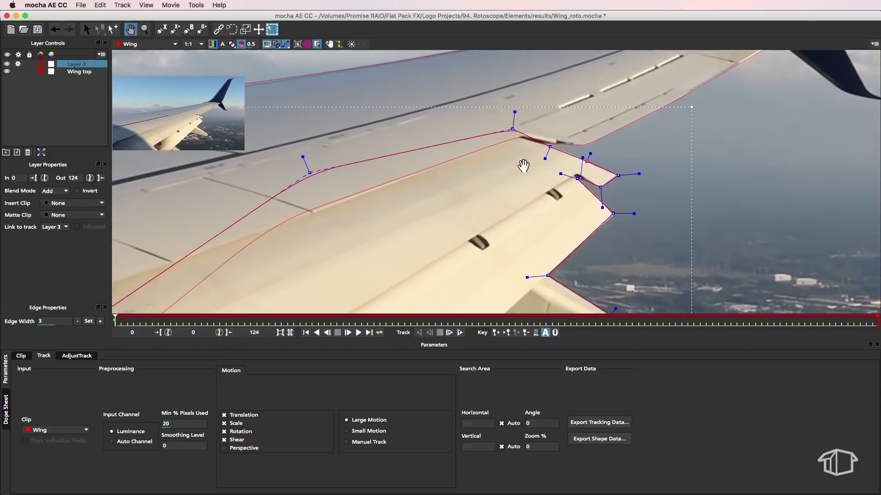
drag(523, 166, 565, 161)
key(z)
drag(394, 186, 415, 317)
key(x)
drag(381, 254, 447, 217)
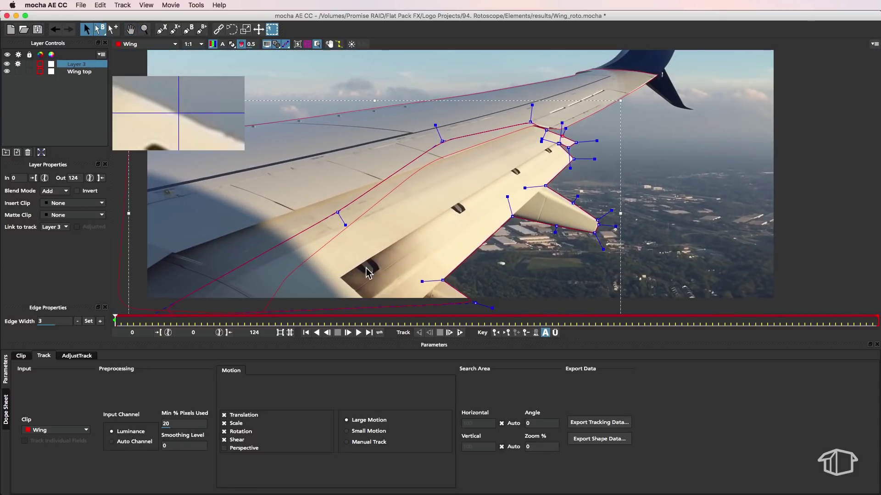
Step: Rename Layer 3 as "wing back"
double_click(76, 64)
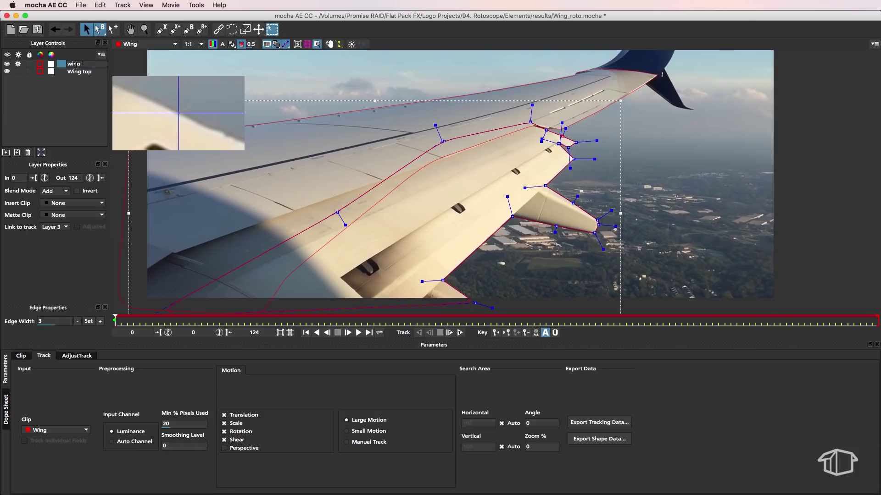
text(wing back)
key(Return)
click(74, 65)
Step: Set Min % Pixels Used to 90, enable Perspective motion and track the wing back layer forward
click(179, 426)
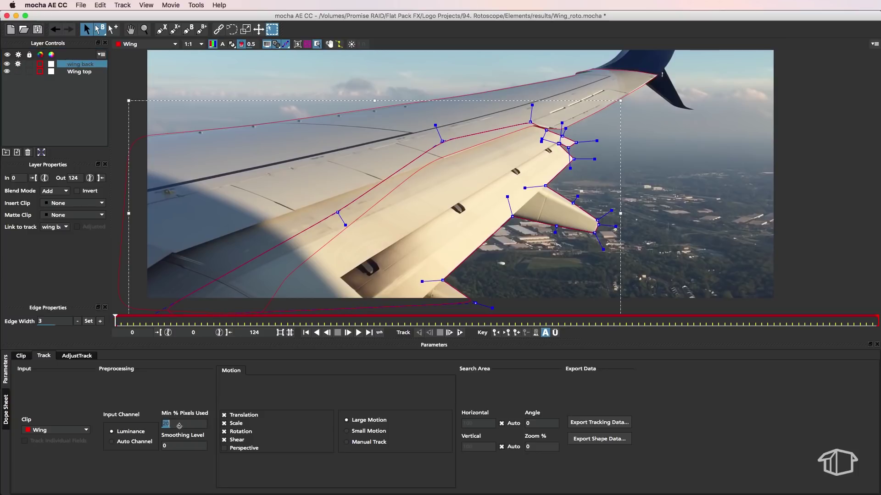
text(90)
click(224, 450)
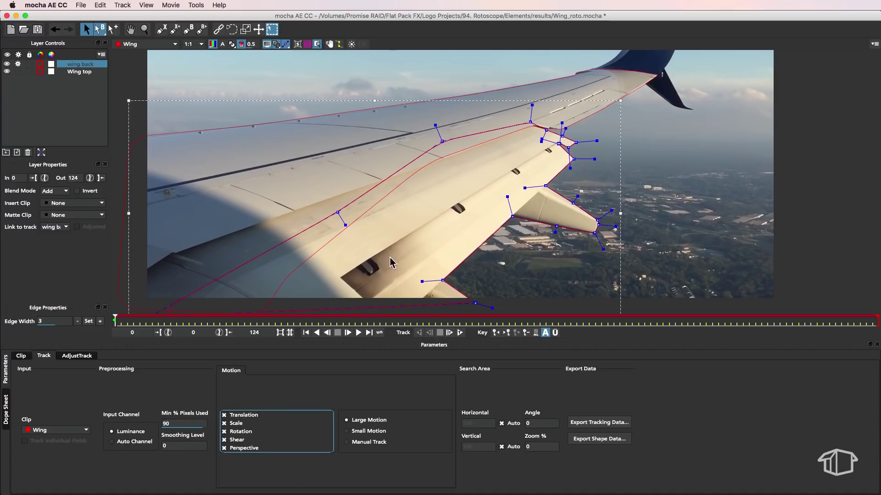
click(459, 333)
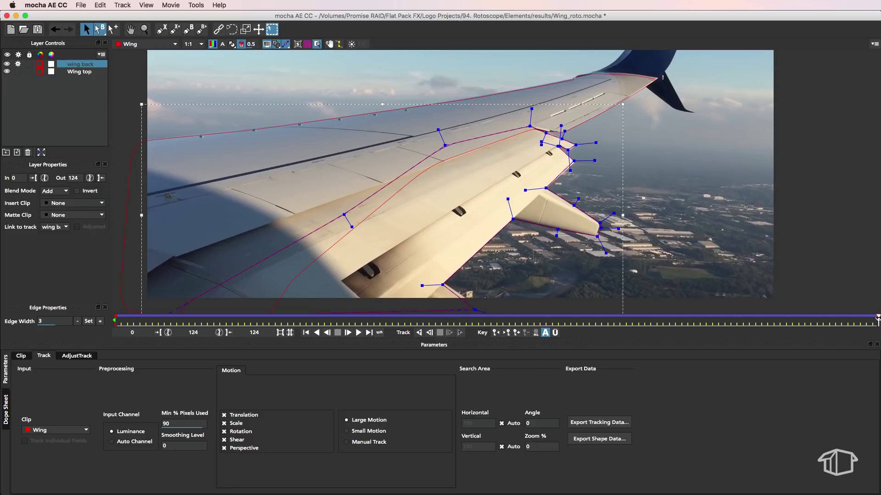
Step: Check the last tracked frames and realign the wing back spline's lower trailing-edge points at frame 124
drag(877, 317, 766, 321)
drag(772, 325, 877, 337)
drag(849, 322, 878, 322)
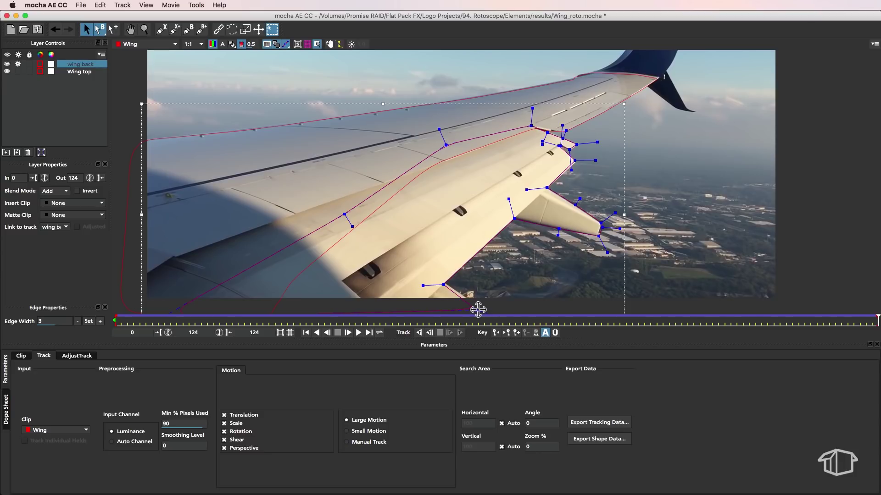
drag(477, 310, 449, 297)
key(z)
drag(444, 291, 448, 214)
drag(443, 283, 443, 279)
Step: Realign the wing back spline points at the fairing and flap tips at frame 124
mouse_move(660, 204)
mouse_down()
mouse_move(653, 214)
mouse_move(658, 197)
mouse_up()
click(625, 112)
drag(626, 111, 626, 113)
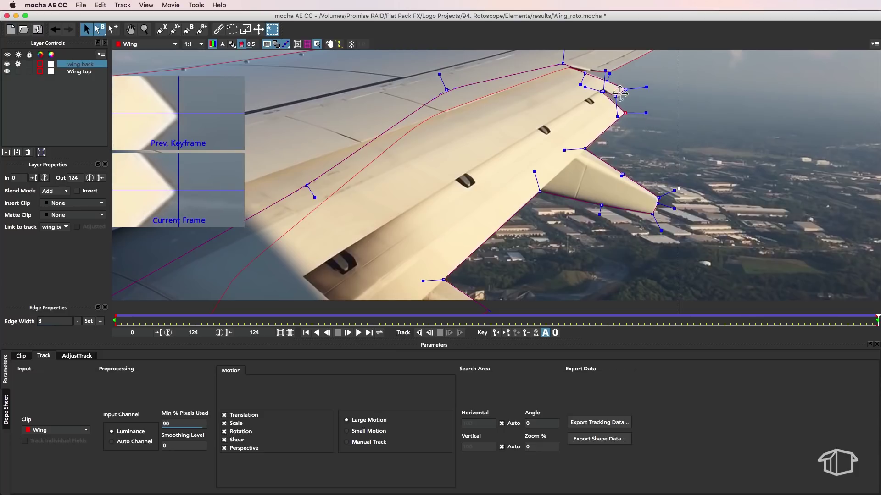
click(619, 95)
click(586, 72)
drag(585, 149, 585, 150)
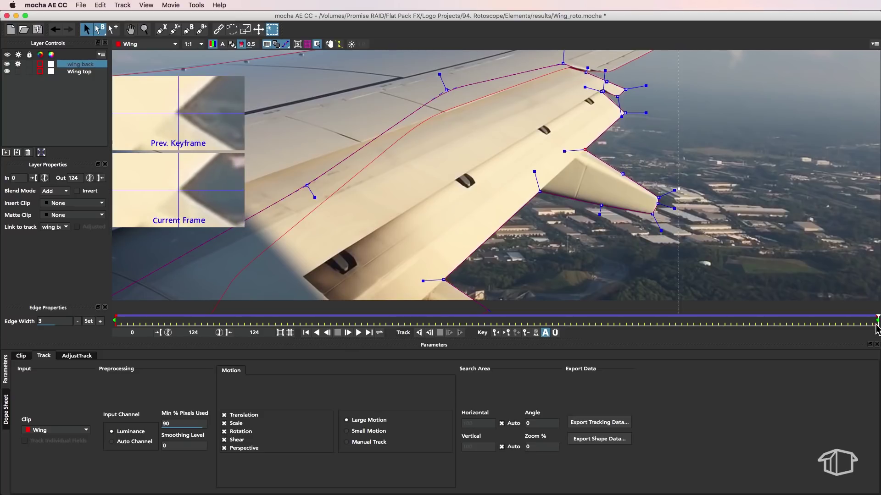
Step: Correct the lower trailing-edge corner of the wing back spline at frame 86 and the inner fairing corner at frame 41
drag(875, 328, 647, 328)
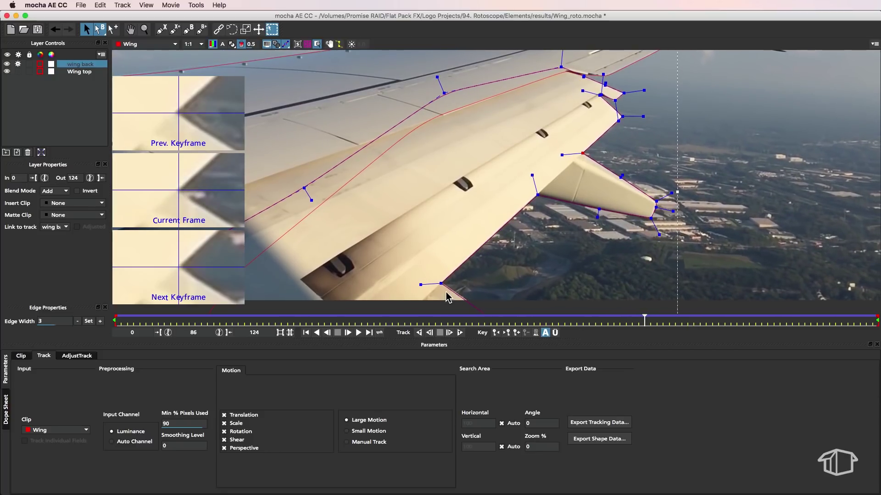
drag(441, 283, 441, 283)
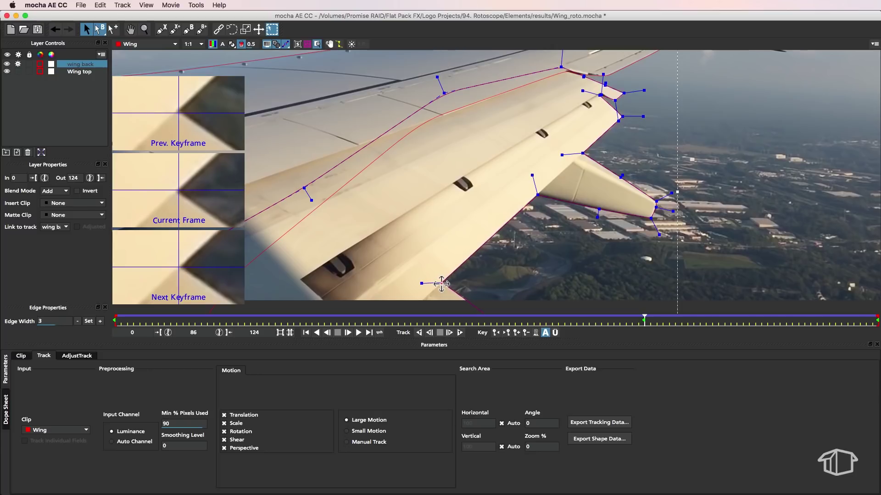
drag(645, 320, 367, 329)
click(538, 193)
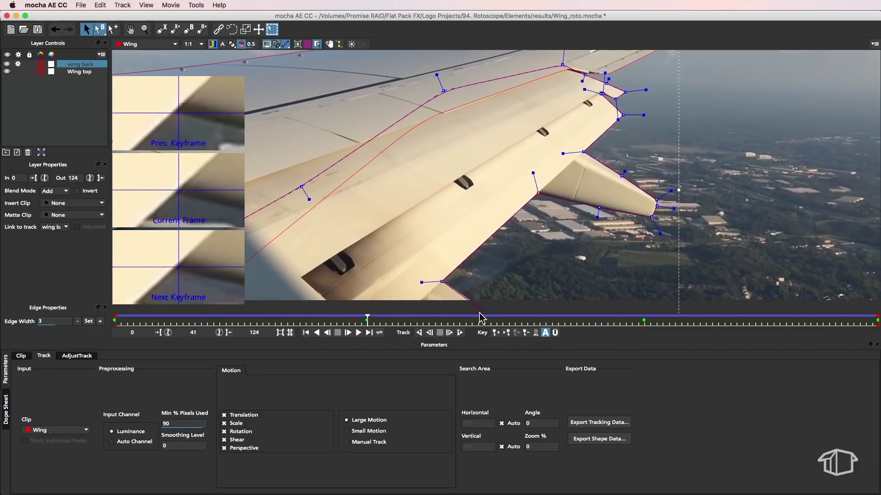
Step: Scrub through the clip to check the wing back spline against the trailing edge
scroll(480, 300, down, 2)
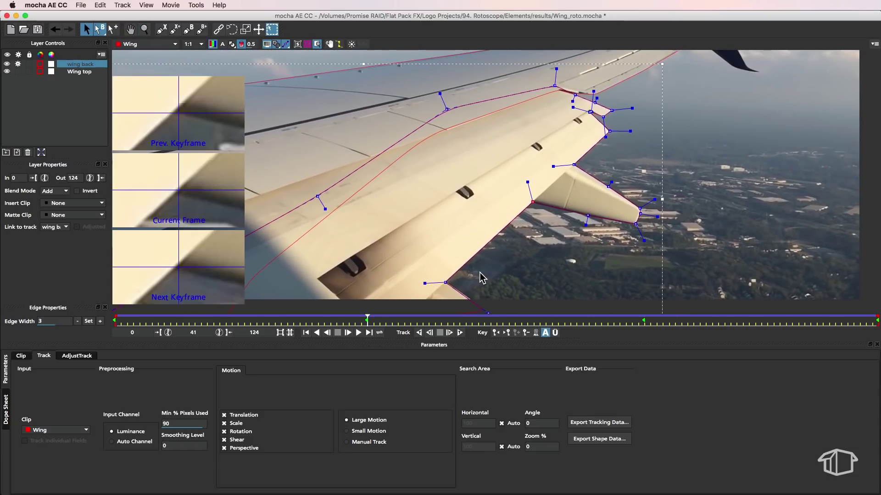
key(z)
drag(486, 278, 462, 238)
key(x)
key(z)
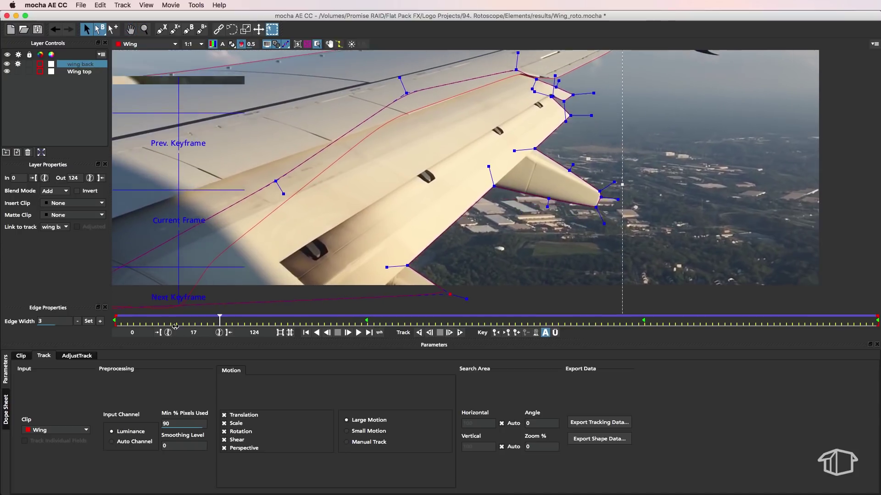
drag(175, 327, 359, 320)
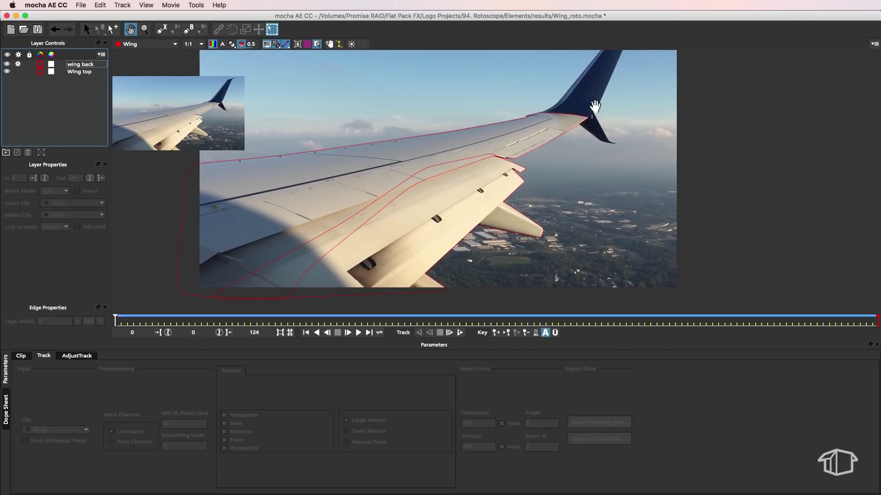
Step: Draw a closed X-spline around the lower winglet fin, overlapping the wing end at its base
scroll(405, 172, up, 3)
scroll(405, 171, up, 5)
scroll(460, 164, up, 1)
click(161, 28)
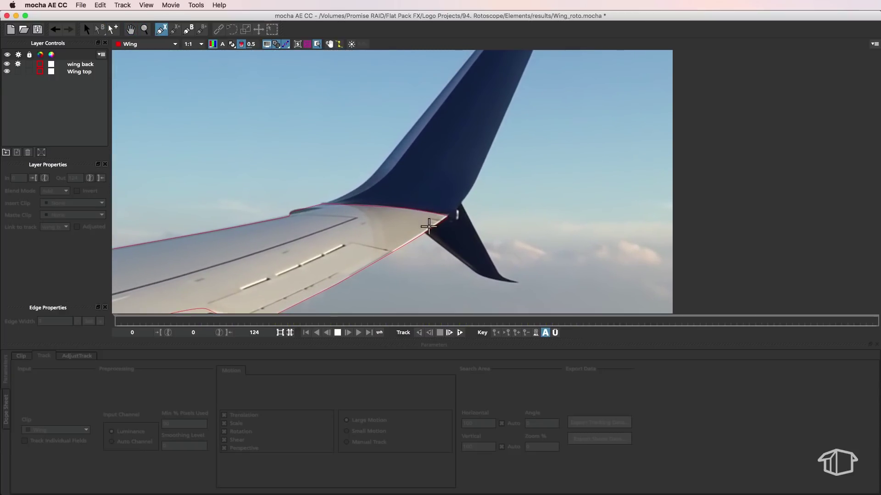
click(422, 229)
click(449, 252)
click(475, 273)
click(500, 278)
click(519, 284)
click(484, 247)
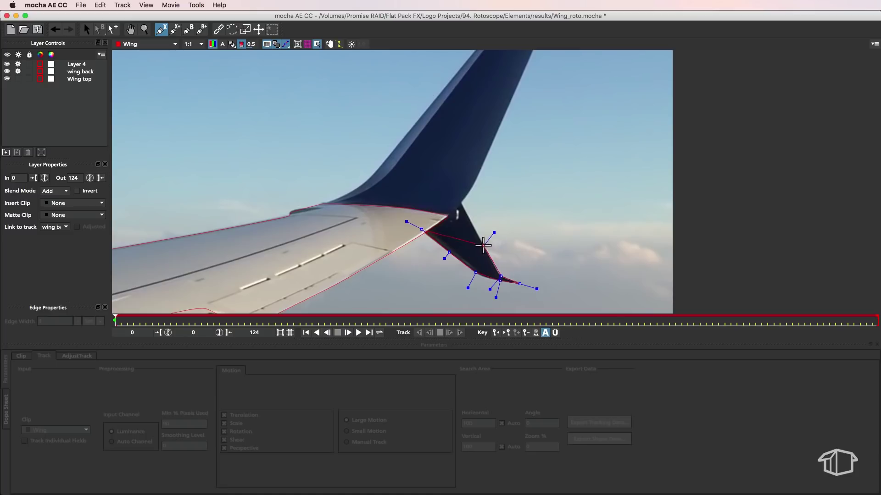
click(460, 201)
right_click(442, 202)
Step: Refine the new spline's points at the lower winglet's outer tip and at its joint with the wing
key(x)
scroll(468, 204, up, 2)
drag(495, 280, 514, 206)
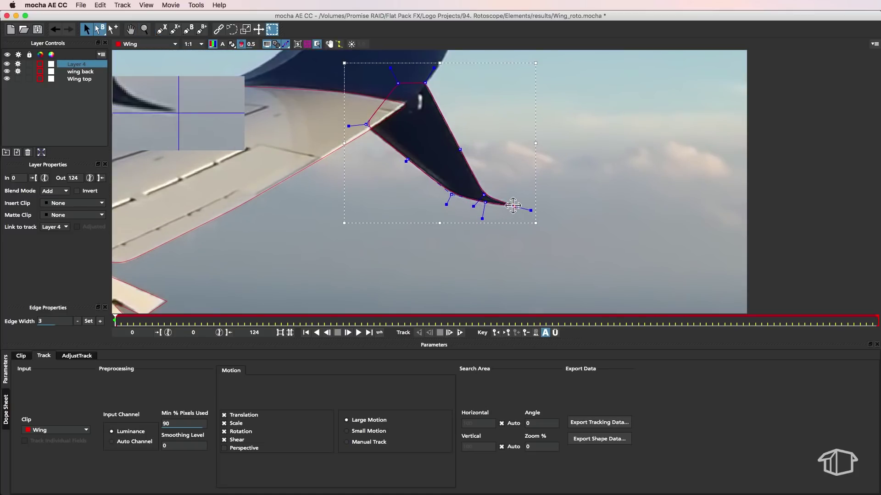
drag(366, 124, 364, 125)
Step: Rename the lower winglet's layer as wing tip B
double_click(77, 64)
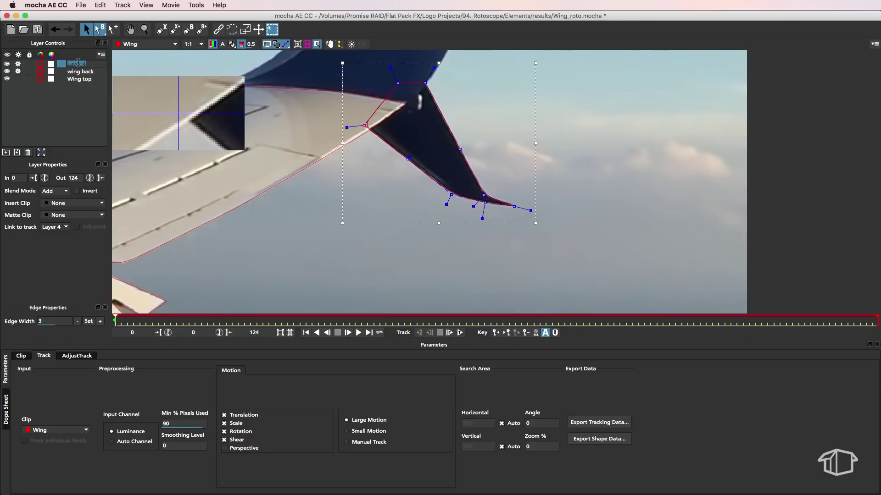
text(wing tip B)
click(58, 114)
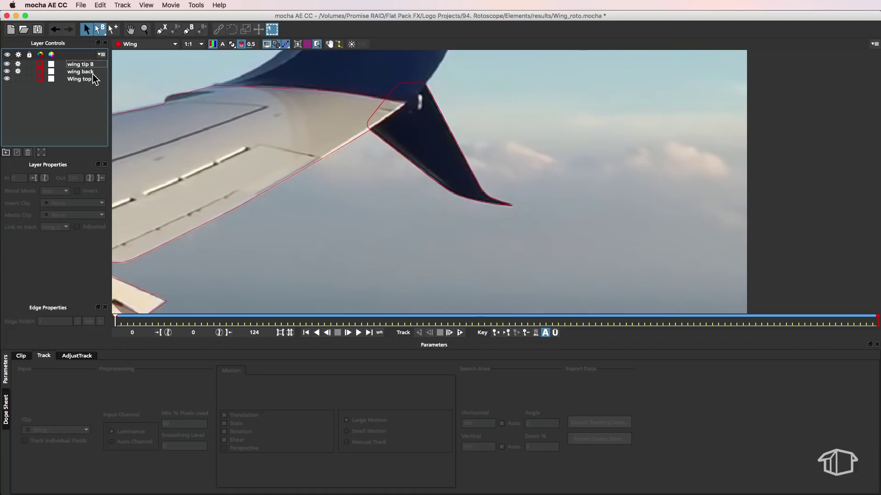
Step: Track the wing tip B layer forward through the clip using only Translation motion
click(77, 65)
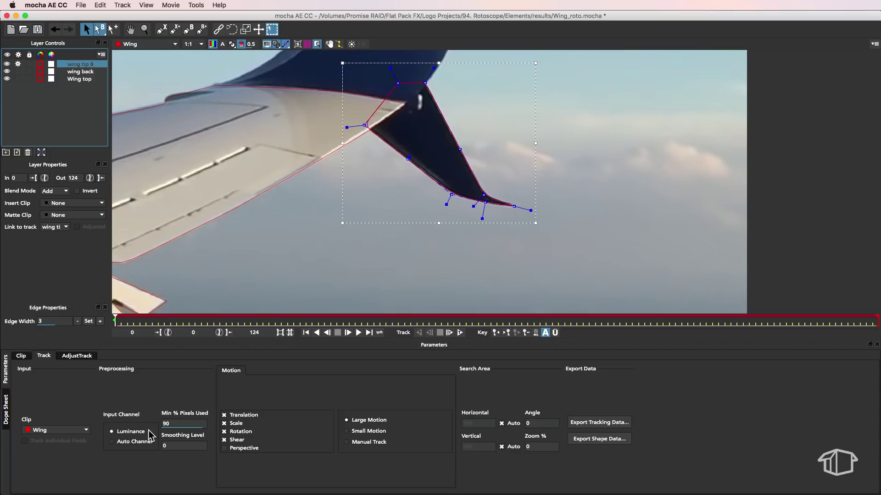
click(227, 449)
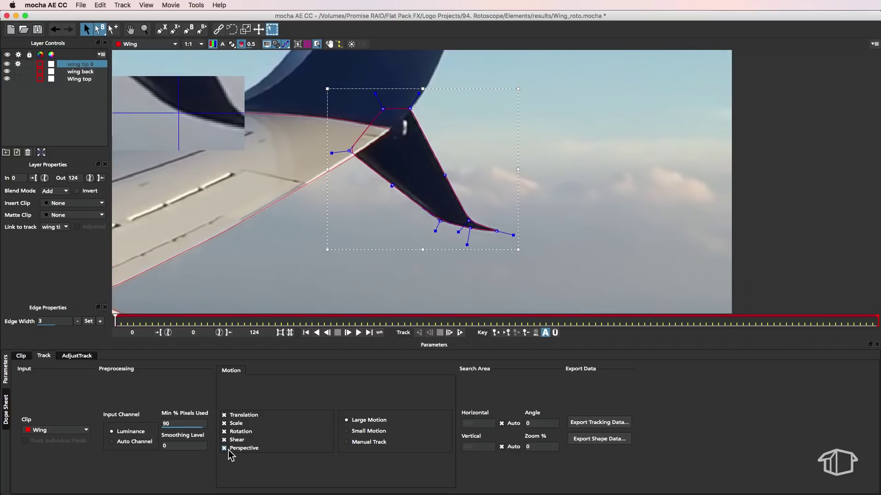
click(223, 447)
click(225, 423)
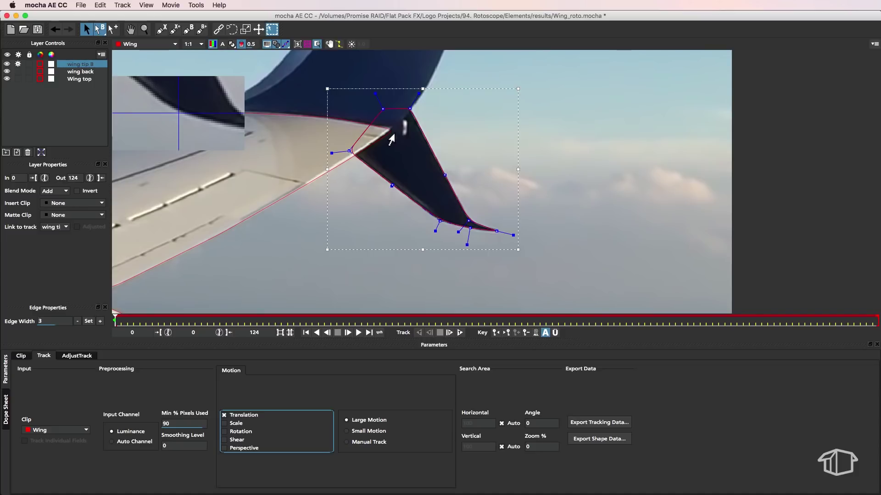
click(448, 332)
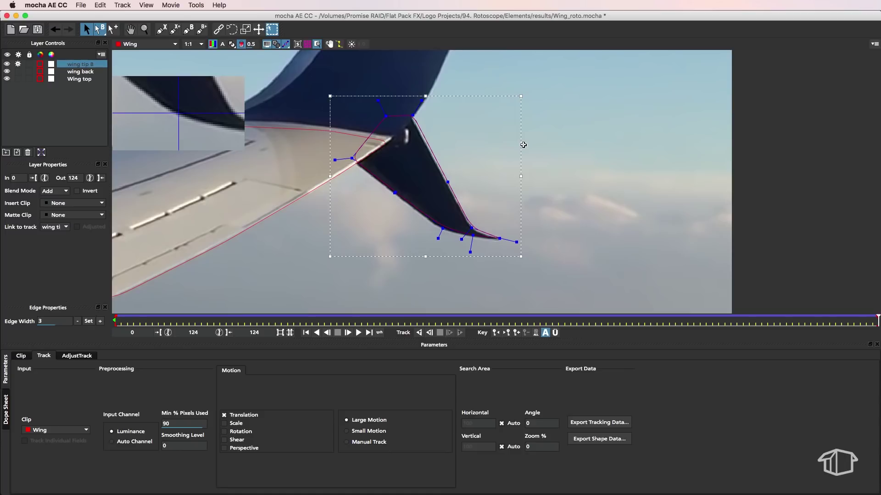
Step: Realign the whole wing tip B spline with the lower winglet at frame 124 and scrub the clip to check it
drag(523, 145, 522, 147)
key(Up)
key(Left)
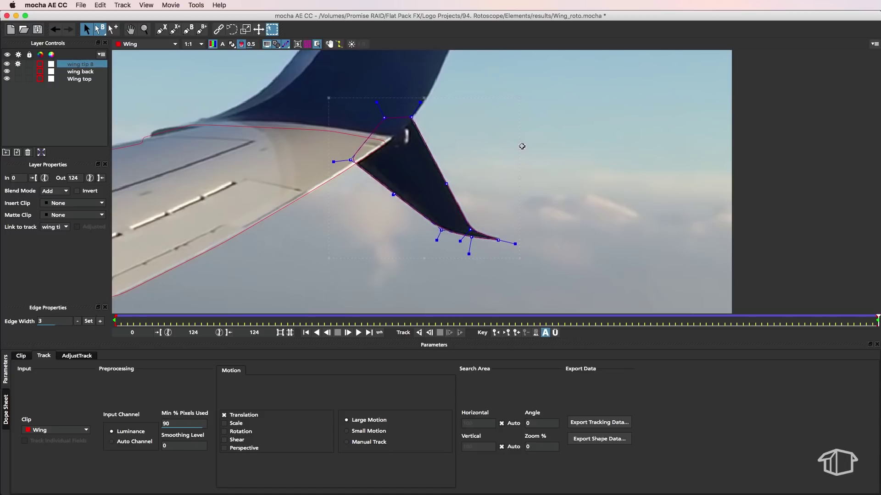
click(864, 320)
drag(864, 321, 425, 322)
drag(422, 321, 778, 352)
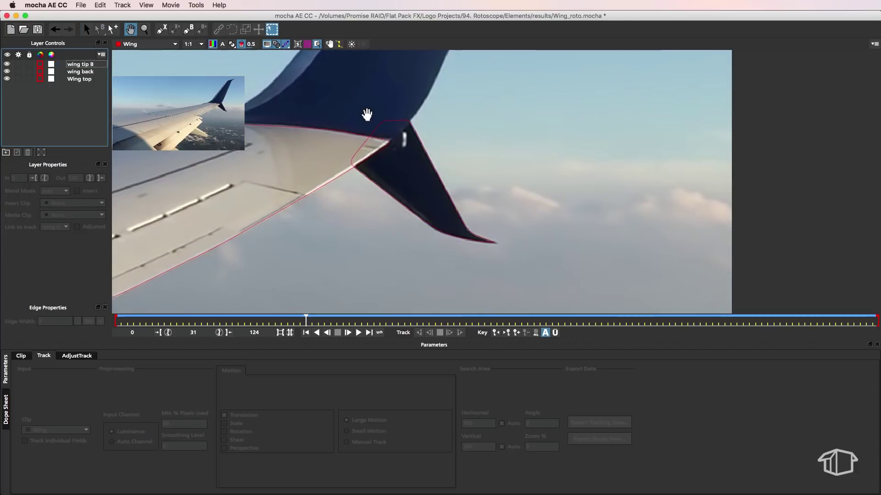
Step: Begin an X-spline for the upper winglet, tracing its leading edge from the wing joint up toward the tip
drag(365, 114, 416, 262)
key(z)
drag(408, 226, 408, 260)
key(x)
drag(445, 174, 428, 208)
click(163, 31)
click(271, 294)
click(293, 285)
click(323, 265)
click(394, 182)
click(489, 65)
Step: Continue the upper winglet spline around its pointed tip and onto the trailing edge
key(x)
drag(503, 68, 431, 139)
click(433, 128)
click(473, 118)
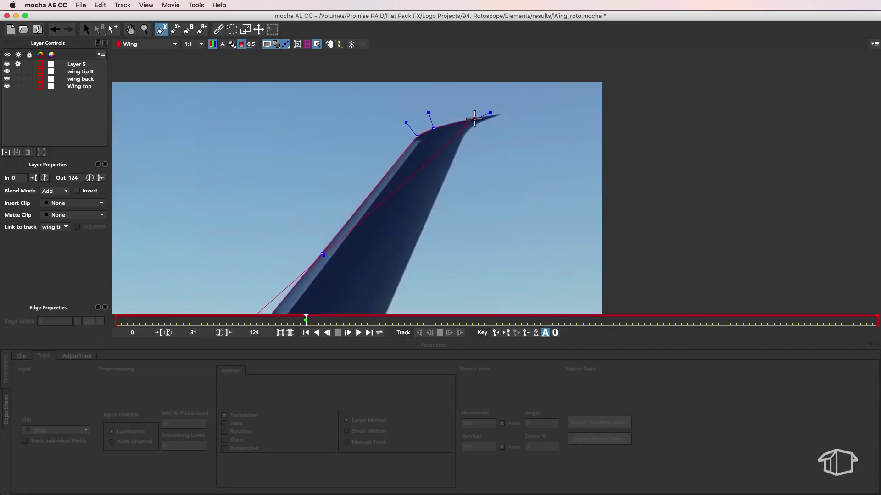
click(499, 114)
click(473, 124)
click(462, 137)
click(422, 230)
Step: Trace the rest of the upper winglet's trailing edge down to the wing joint and close the spline
key(x)
drag(422, 230, 488, 48)
drag(450, 134, 445, 148)
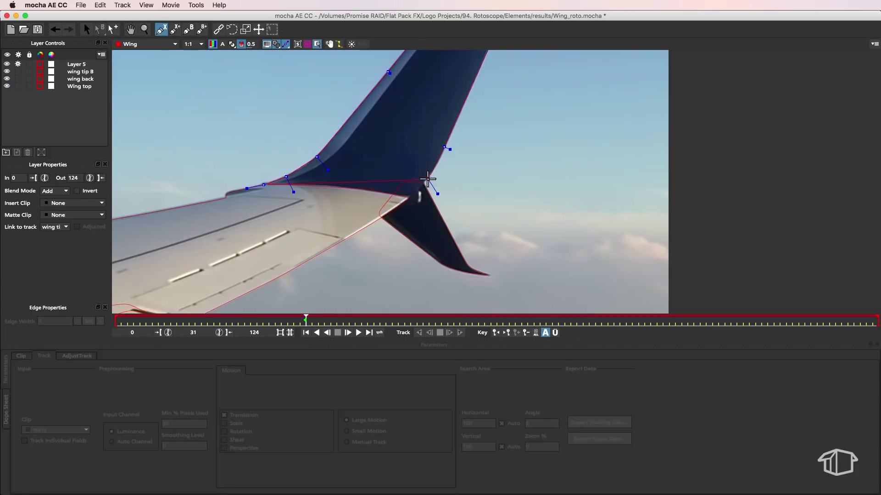
click(430, 177)
click(414, 188)
right_click(414, 188)
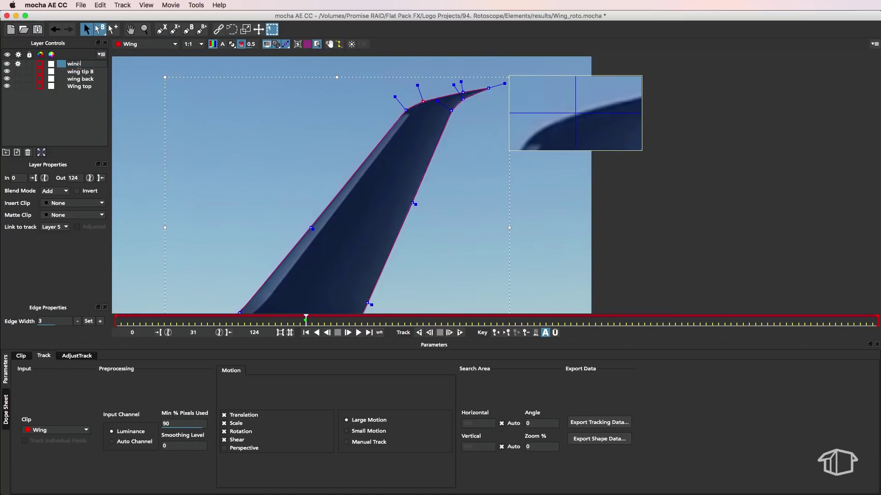
Step: Rename the upper winglet layer as wing tip T and track it with only Translation motion
click(225, 440)
click(224, 431)
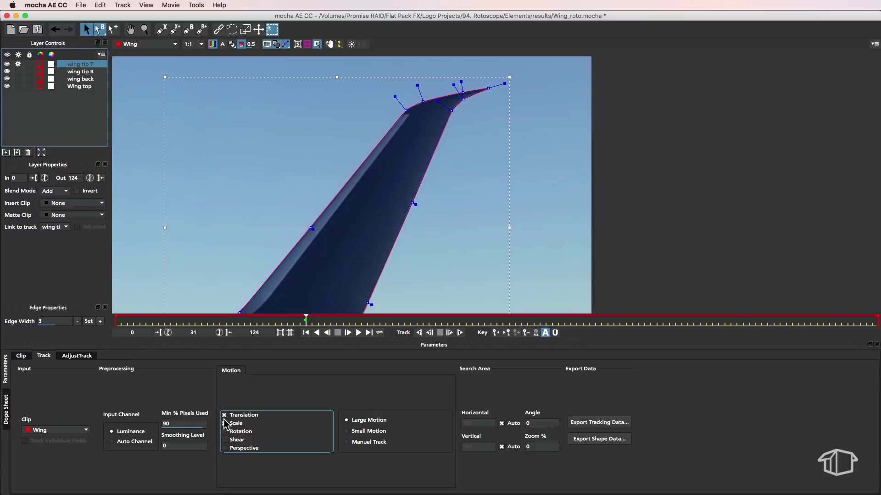
click(460, 332)
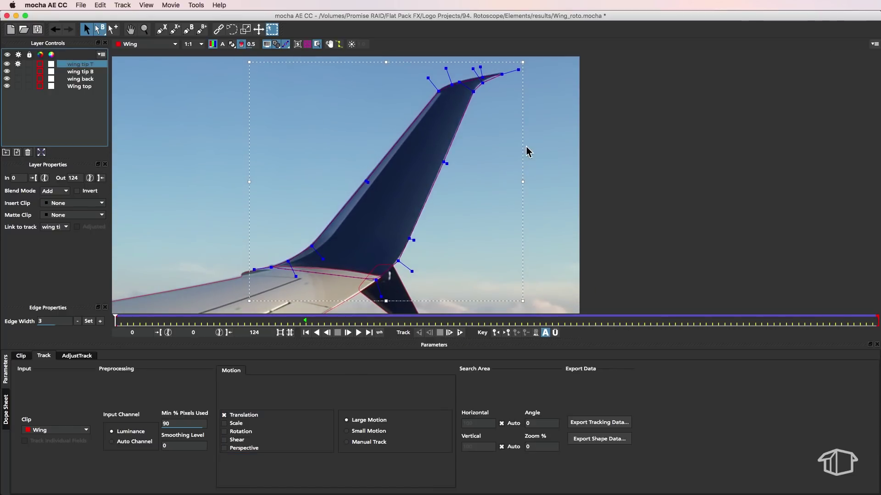
Step: Realign the wing tip T spline with the upper winglet at the first, a middle and the last frame
click(527, 148)
drag(526, 147, 525, 147)
drag(523, 63, 524, 63)
click(47, 115)
click(78, 66)
Step: Inspect the winglet joint and the full wing outline at frame 0, then save the project
key(x)
drag(295, 193, 405, 140)
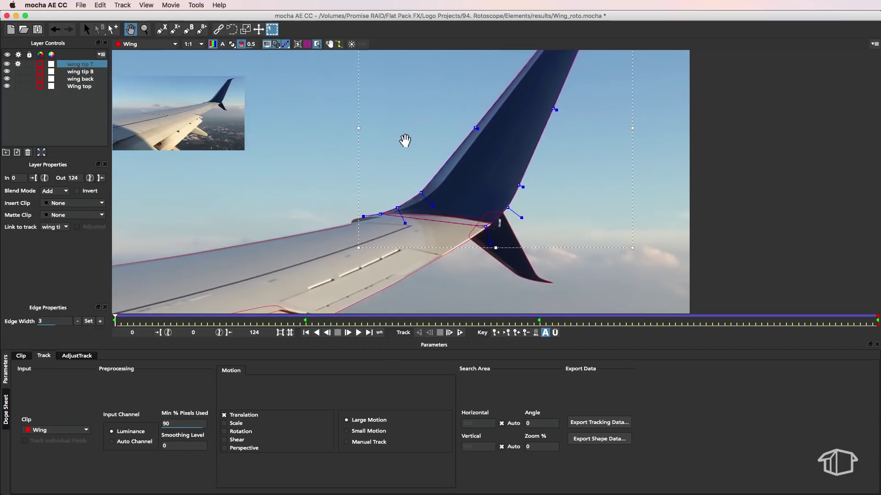
key(z)
drag(373, 173, 398, 308)
key(x)
drag(352, 243, 497, 195)
click(187, 177)
key(ctrl+s)
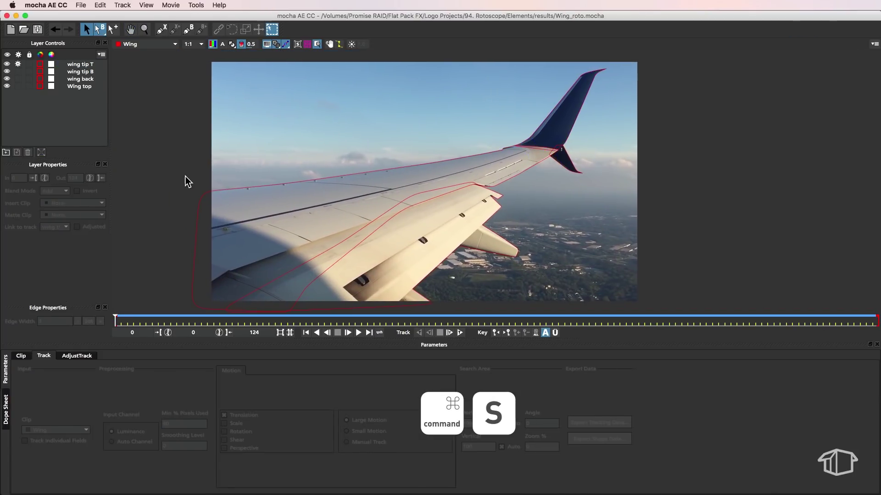
Step: Export the shape data of all layers as mocha shape data for AE to the clipboard
click(78, 65)
click(612, 442)
drag(461, 228, 459, 210)
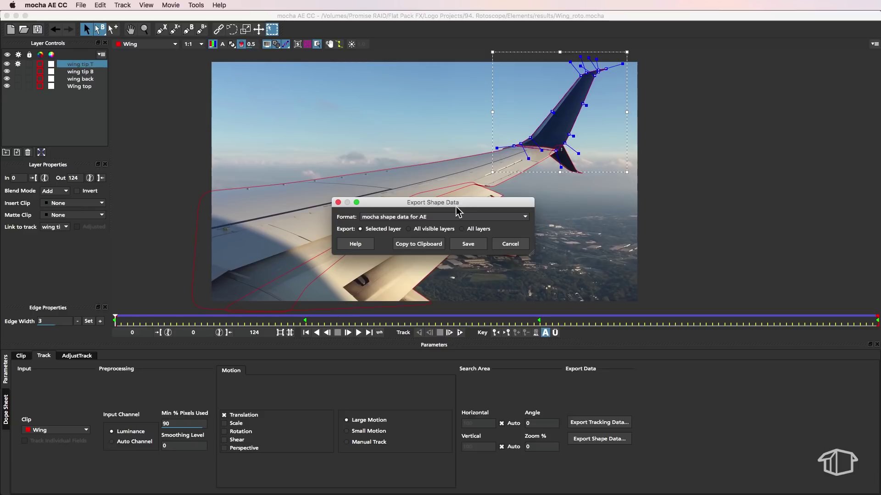
click(460, 228)
click(428, 246)
Step: Quit mocha, saving the project changes, and return to After Effects
click(48, 5)
click(66, 90)
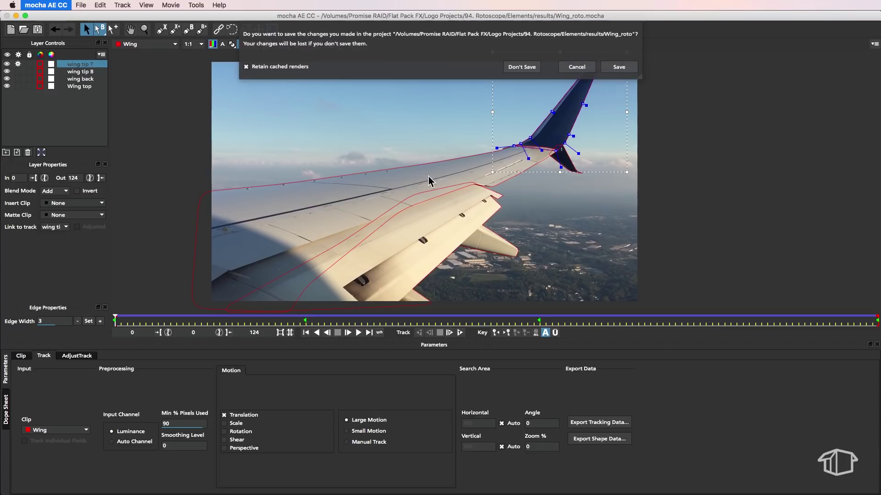
click(620, 68)
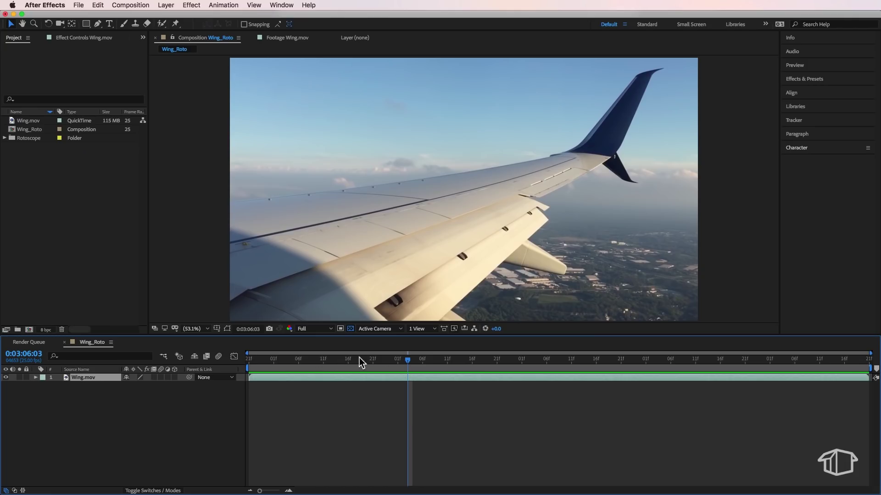
Step: Paste the mocha mask onto the Wing.mov layer at the start of the composition
drag(409, 359, 248, 363)
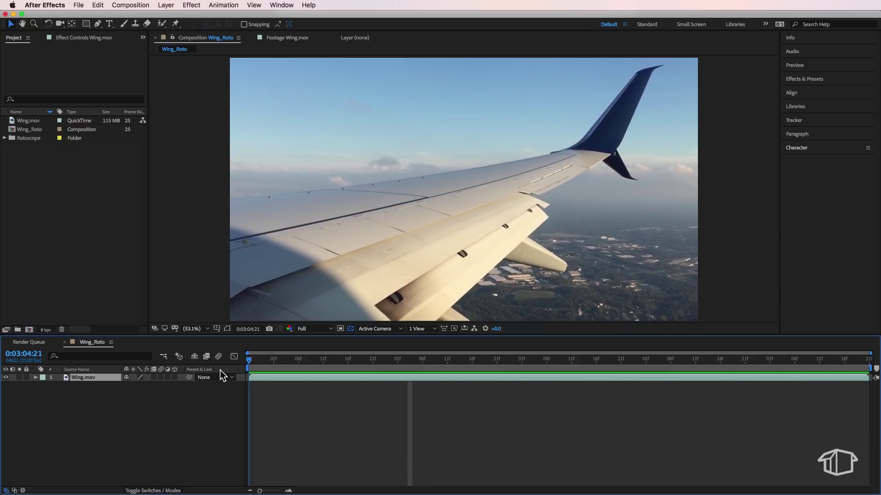
click(99, 5)
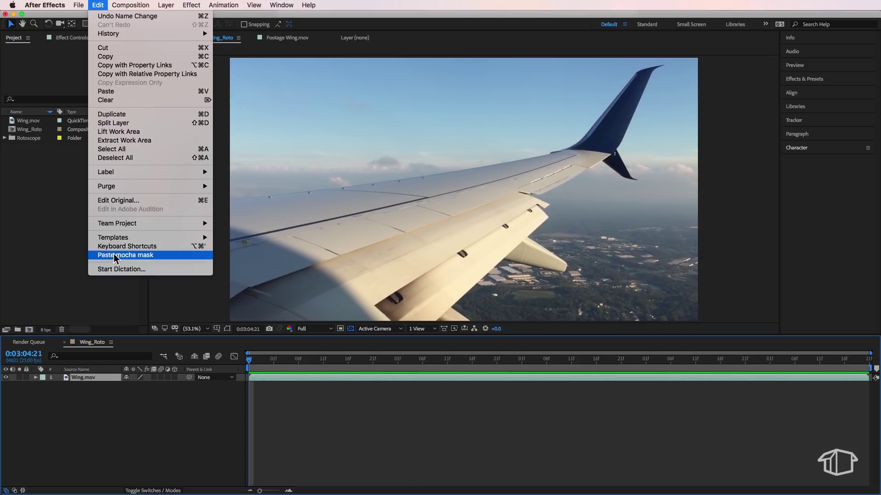
click(177, 257)
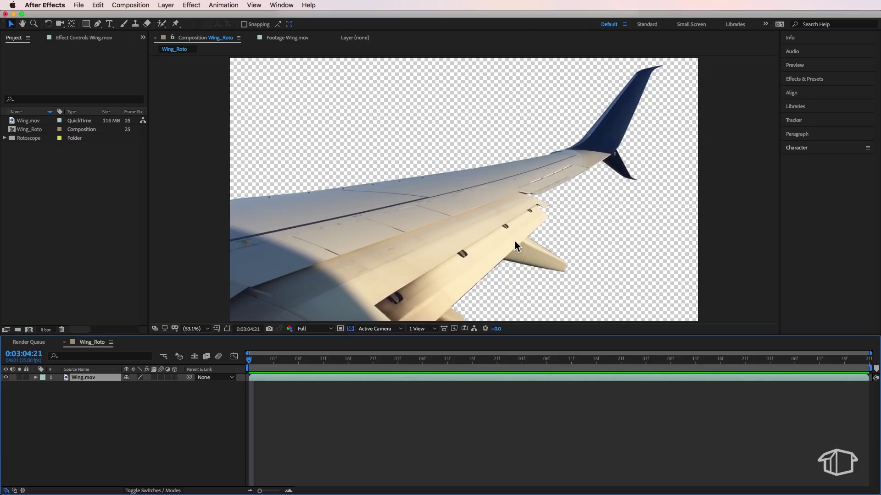
Step: Reveal the masks of the Wing.mov layer, show their paths in the viewer and select them one by one
click(49, 395)
click(81, 379)
click(37, 378)
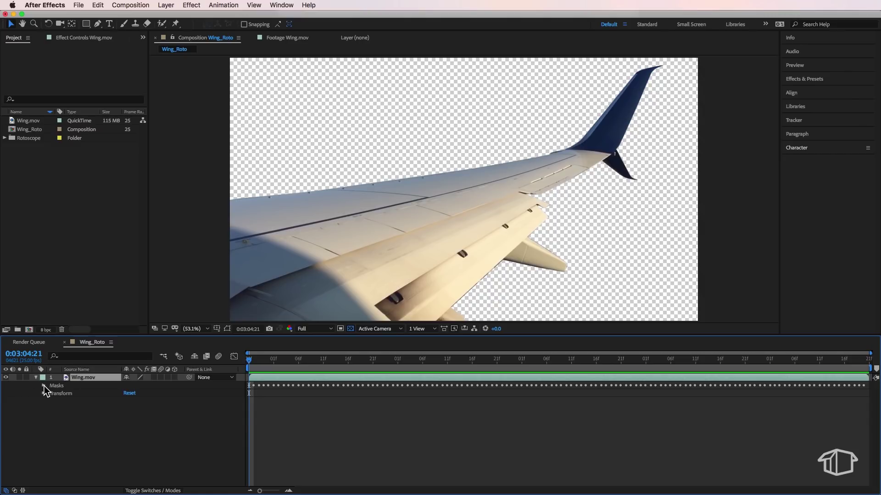
click(44, 386)
click(74, 395)
click(76, 402)
click(228, 329)
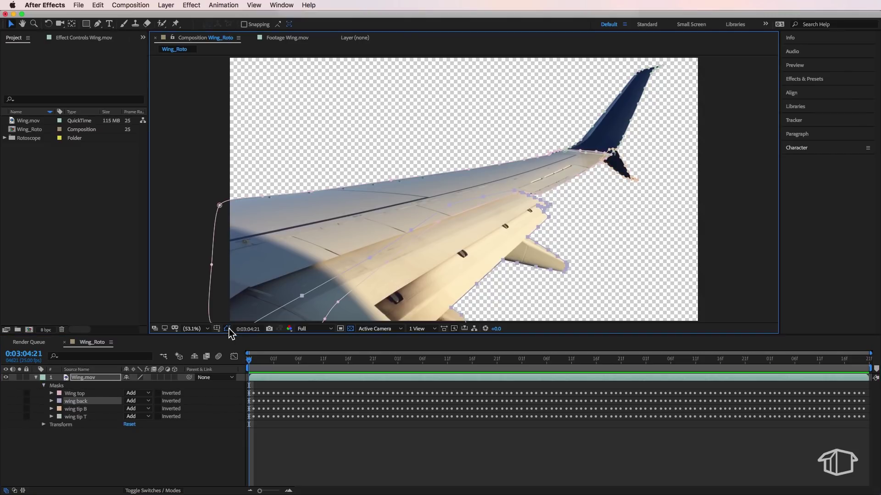
click(71, 418)
click(78, 409)
click(78, 403)
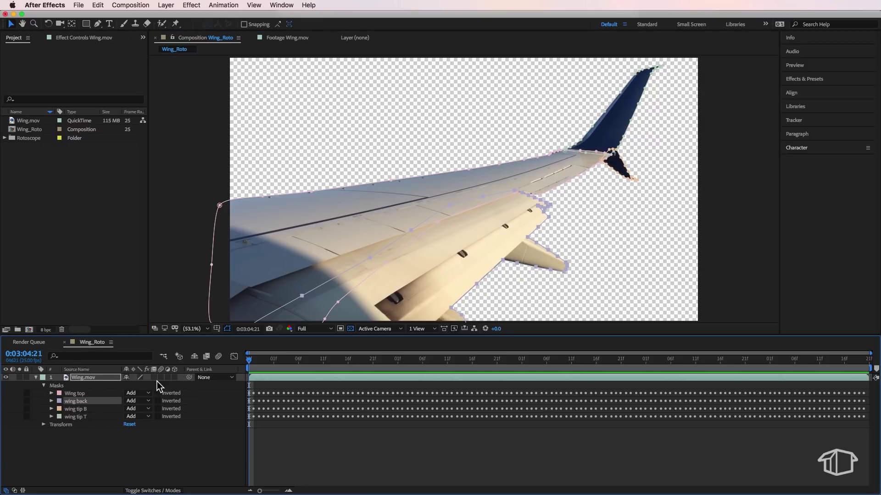
Step: Set the wing back mask's Mask Expansion to -2 pixels and preview the cut-out wing
click(51, 401)
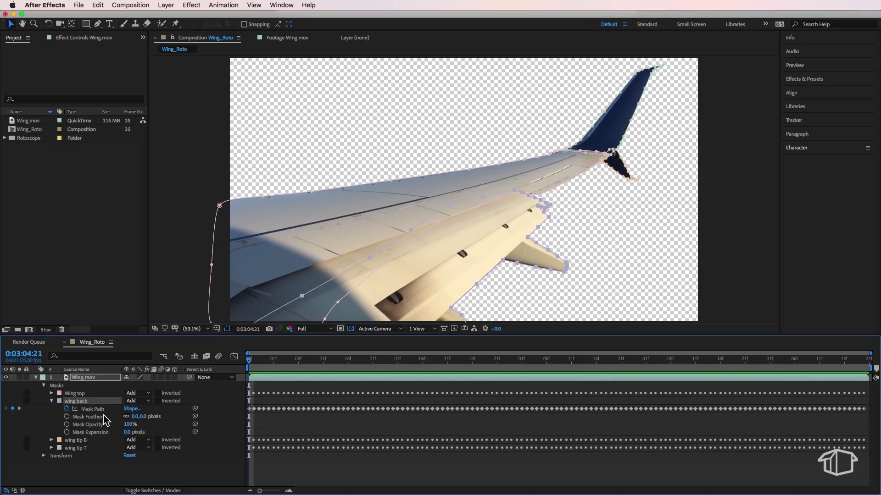
click(128, 432)
text(-2)
click(154, 431)
key(Return)
click(289, 469)
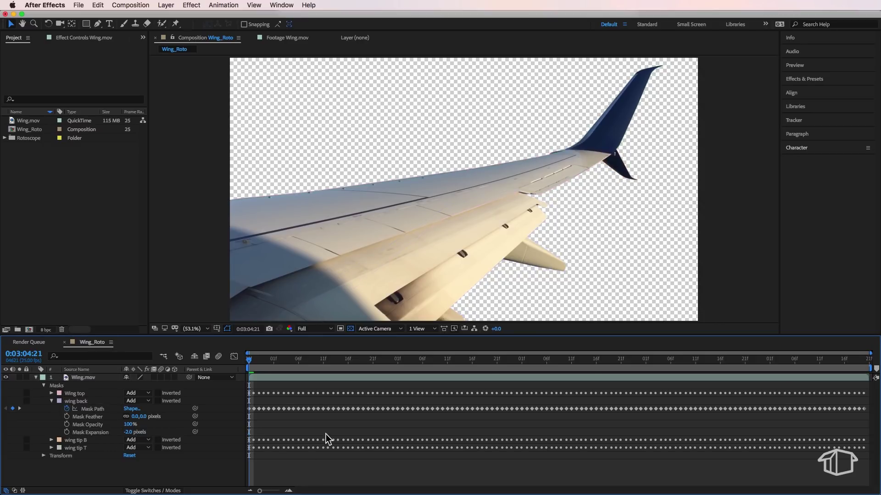
key(space)
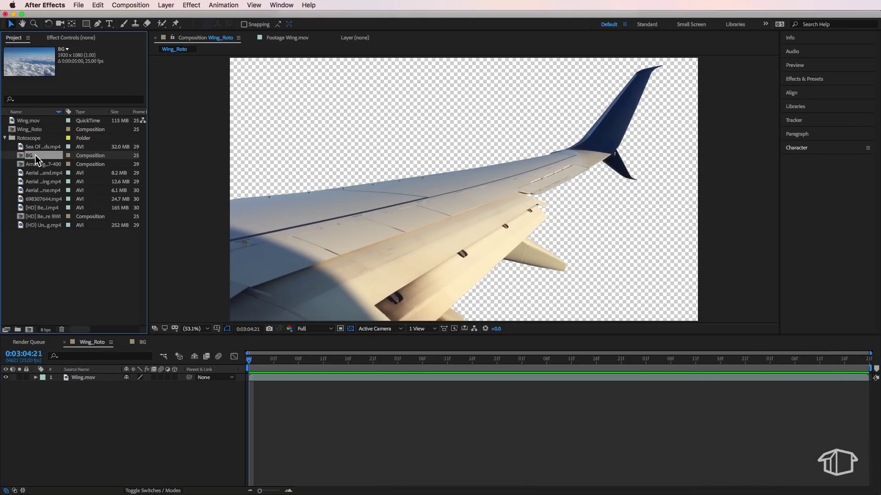
Step: Add the BG composition beneath the Wing.mov layer and preview the composite
drag(35, 155, 110, 399)
key(space)
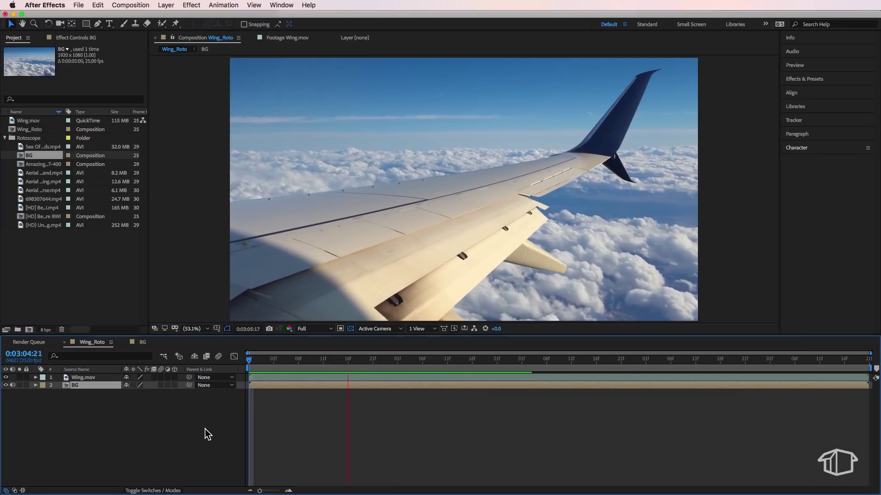